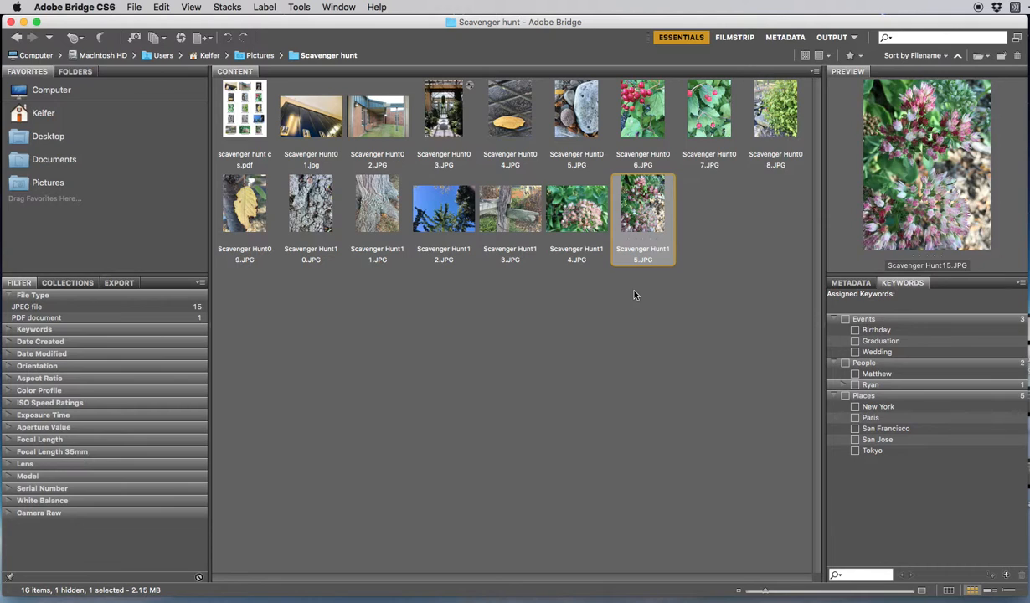
- Open Scavenger Hunt15.JPG in Camera Raw and turn on the highlight clipping warning
{"action": "left_click", "coordinate": [181, 40]}
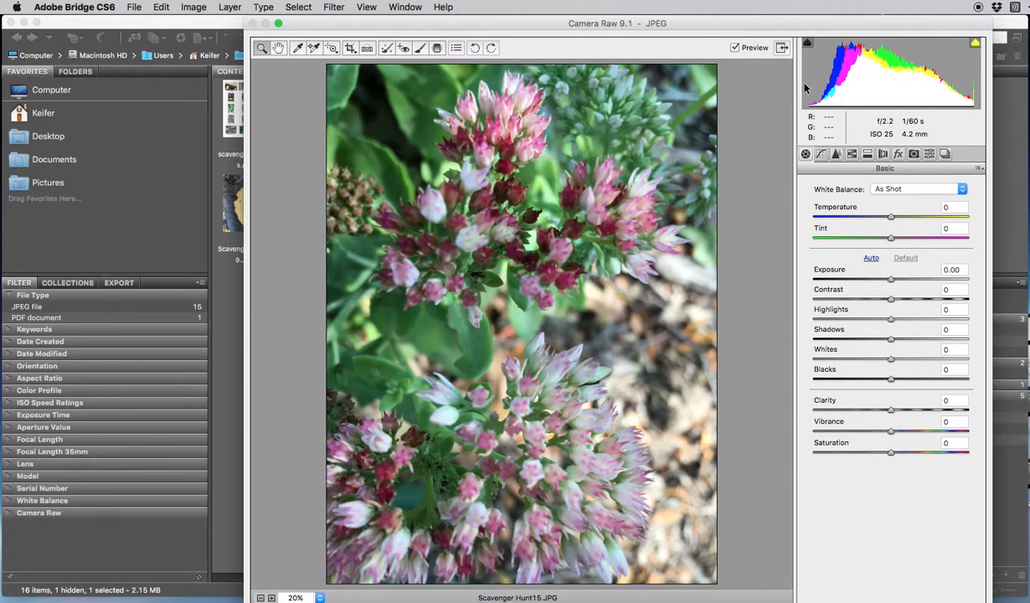
{"action": "left_click", "coordinate": [976, 44]}
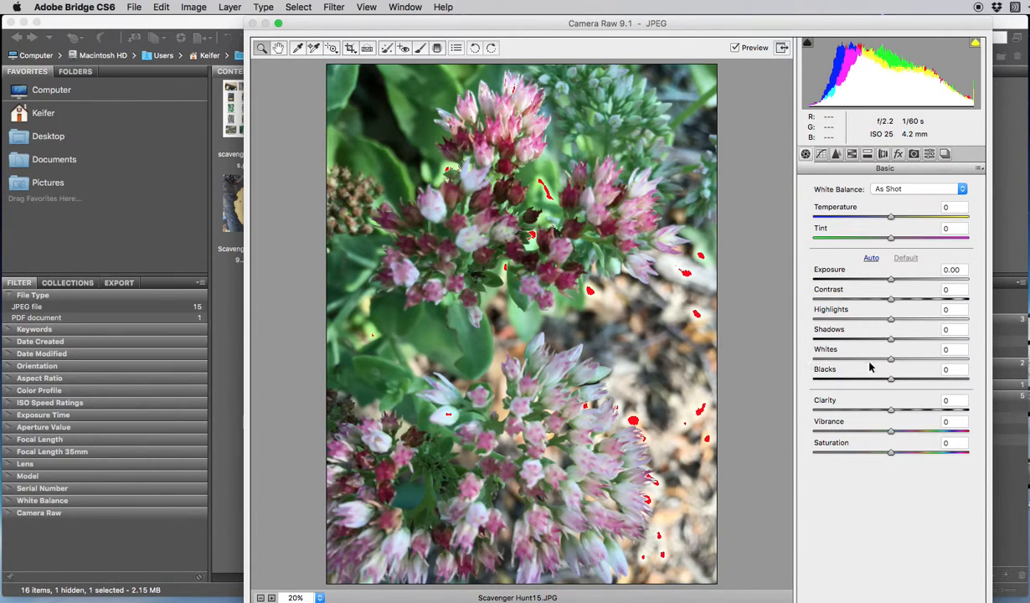
- Try lowering the whites to -63 to remove the clipped highlights, and reset the whites to 0
{"action": "left_click_drag", "start_coordinate": [891, 362], "coordinate": [842, 363]}
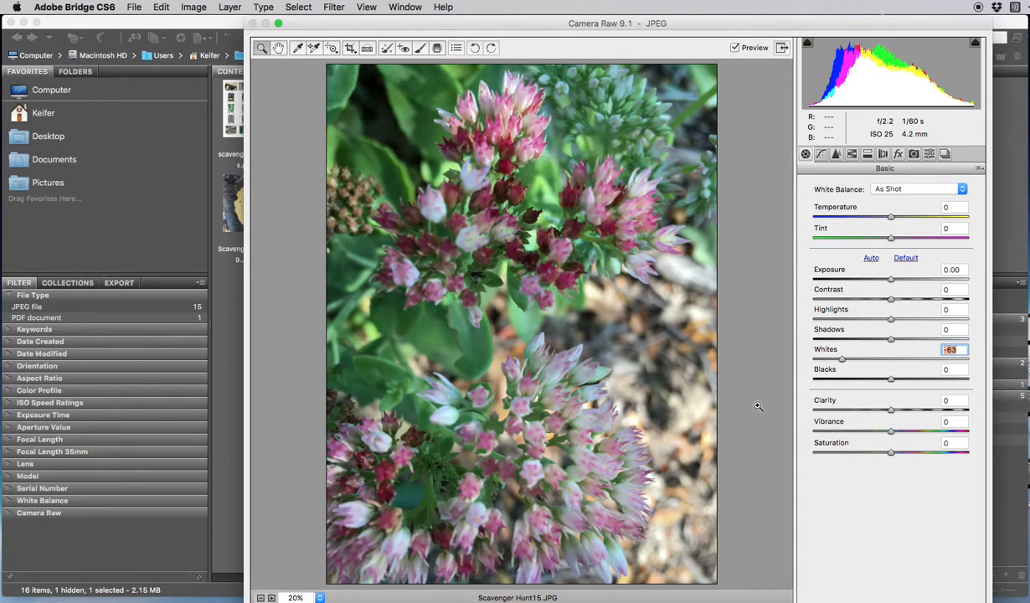
{"action": "left_click_drag", "start_coordinate": [843, 363], "coordinate": [892, 364]}
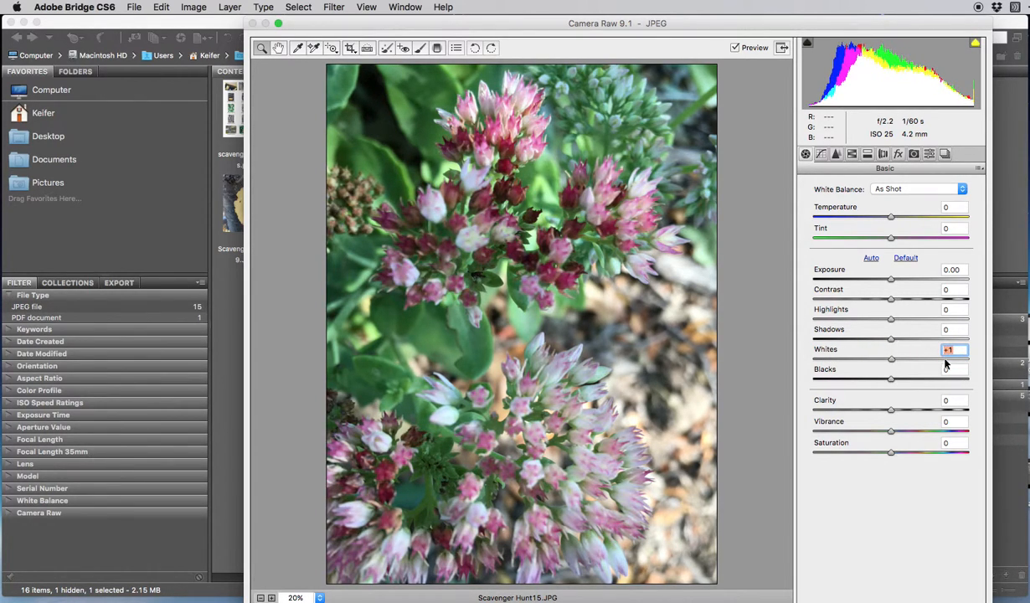
{"action": "type", "text": "0"}
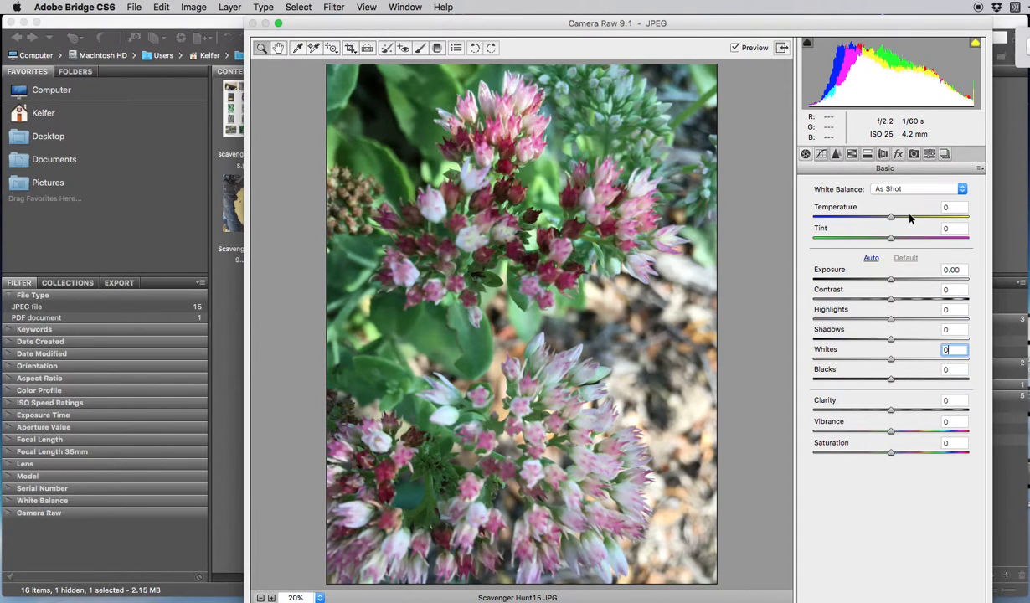
- Try warming the white balance temperature to +5 and reset it to 0
{"action": "mouse_move", "coordinate": [889, 218]}
{"action": "left_mouse_down"}
{"action": "mouse_move", "coordinate": [921, 216]}
{"action": "mouse_move", "coordinate": [894, 216]}
{"action": "left_mouse_up"}
{"action": "left_click", "coordinate": [952, 207]}
{"action": "left_click", "coordinate": [942, 207]}
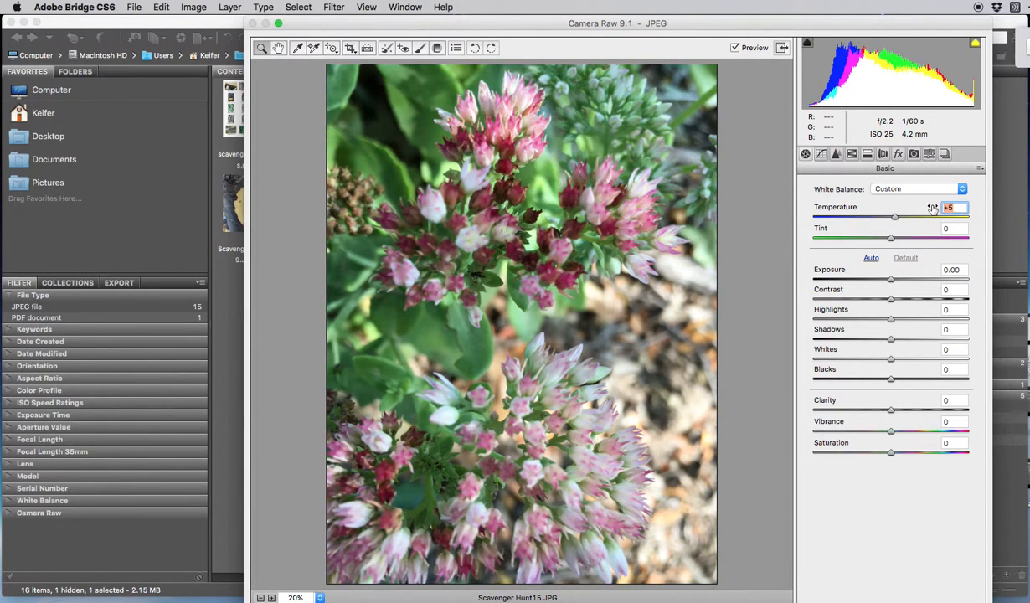
{"action": "type", "text": "0"}
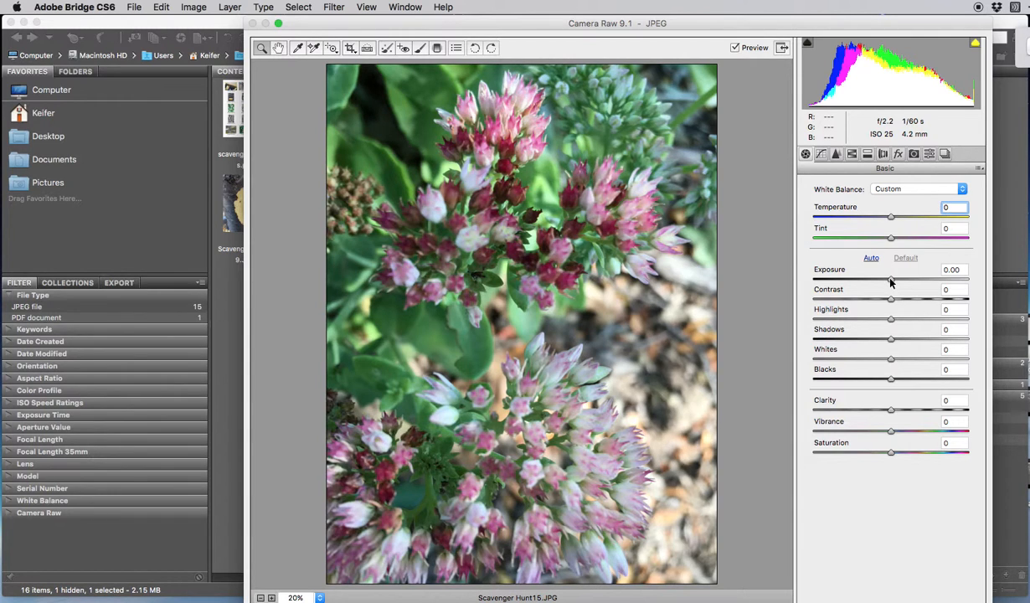
- Try the contrast at -99 and settle on a contrast of +8
{"action": "mouse_move", "coordinate": [890, 280]}
{"action": "left_mouse_down"}
{"action": "mouse_move", "coordinate": [850, 281]}
{"action": "mouse_move", "coordinate": [919, 282]}
{"action": "mouse_move", "coordinate": [894, 285]}
{"action": "left_mouse_up"}
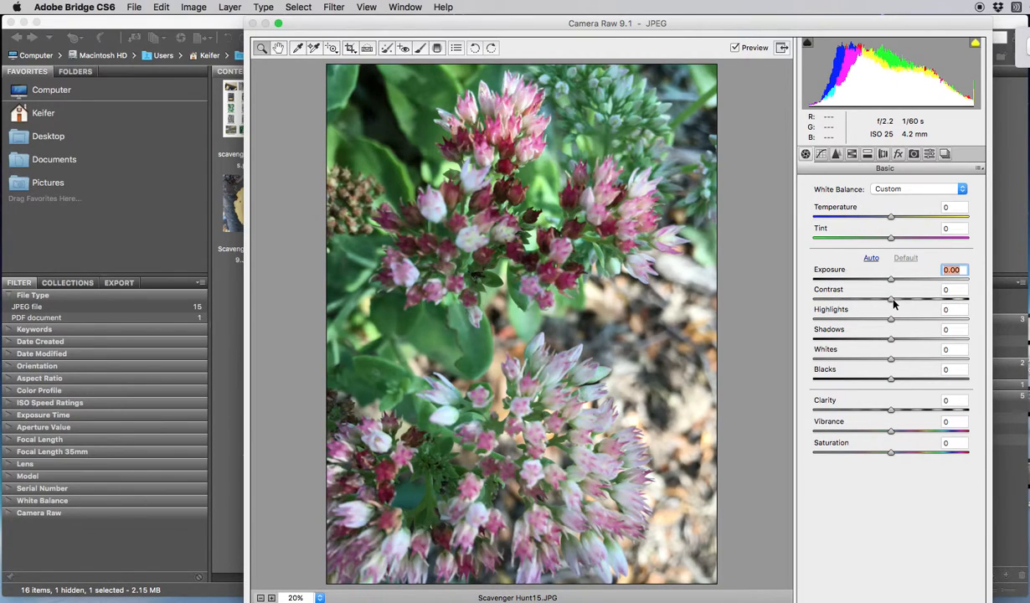
{"action": "left_click_drag", "start_coordinate": [892, 303], "coordinate": [816, 302]}
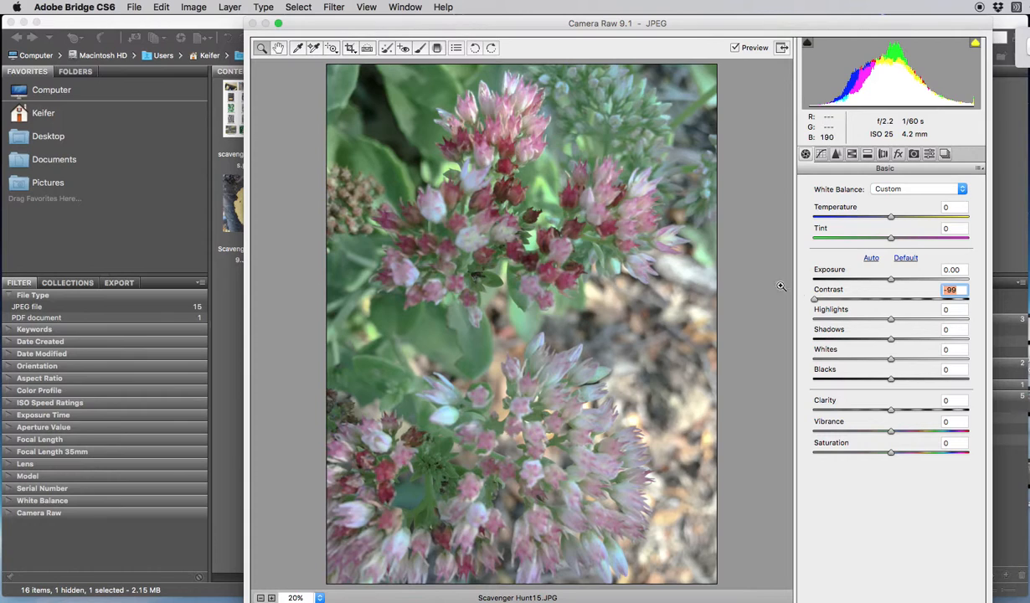
{"action": "left_click_drag", "start_coordinate": [814, 301], "coordinate": [896, 305]}
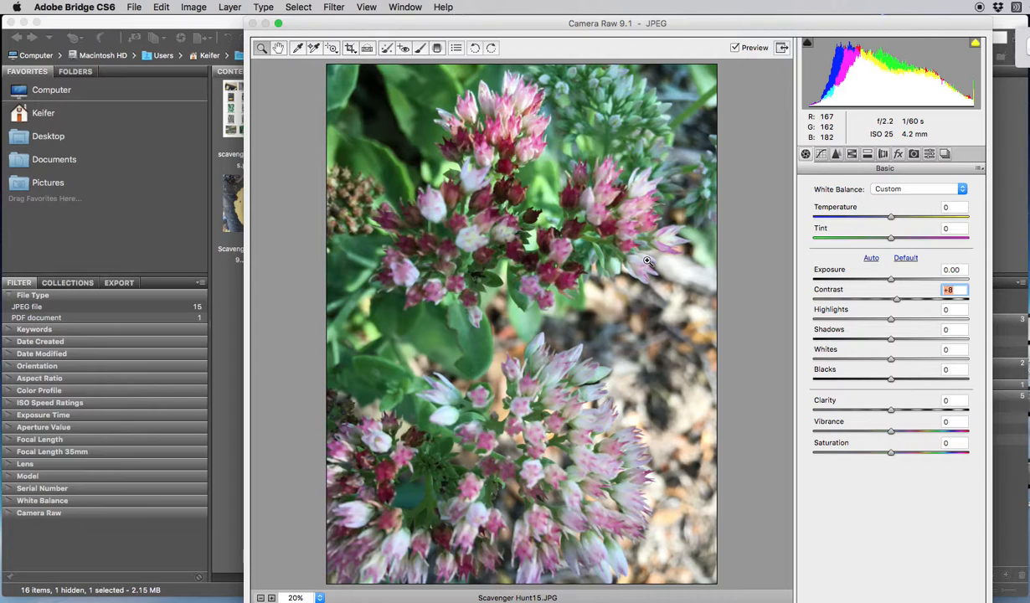
- Try lowering the highlights to -2, check the clipped highlight areas with the warning overlay, and reset the highlights to 0
{"action": "mouse_move", "coordinate": [893, 322]}
{"action": "left_mouse_down"}
{"action": "mouse_move", "coordinate": [954, 321]}
{"action": "mouse_move", "coordinate": [872, 324]}
{"action": "mouse_move", "coordinate": [961, 322]}
{"action": "mouse_move", "coordinate": [864, 319]}
{"action": "mouse_move", "coordinate": [984, 326]}
{"action": "mouse_move", "coordinate": [890, 323]}
{"action": "left_mouse_up"}
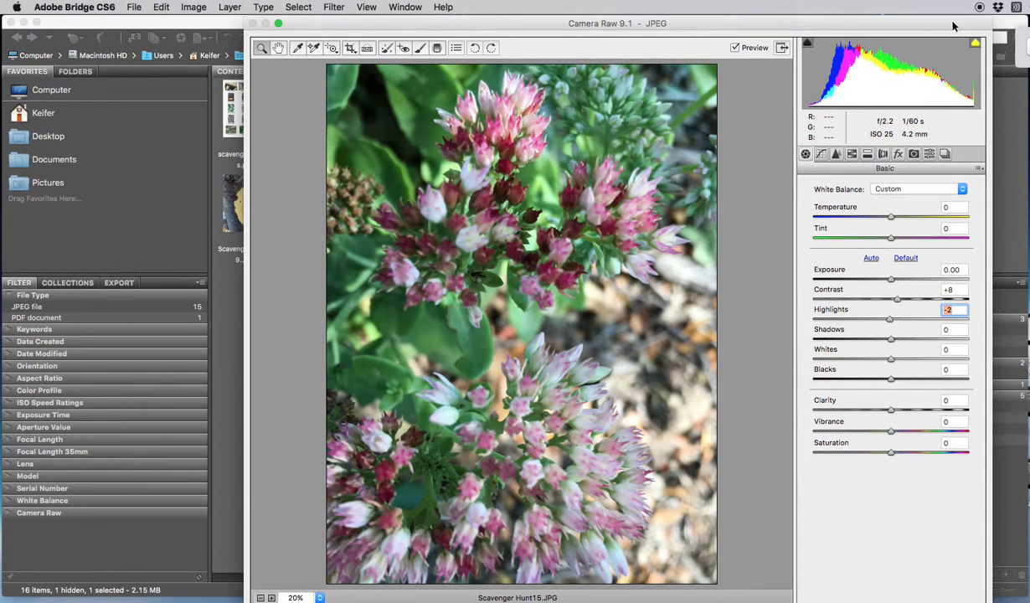
{"action": "left_click", "coordinate": [974, 41]}
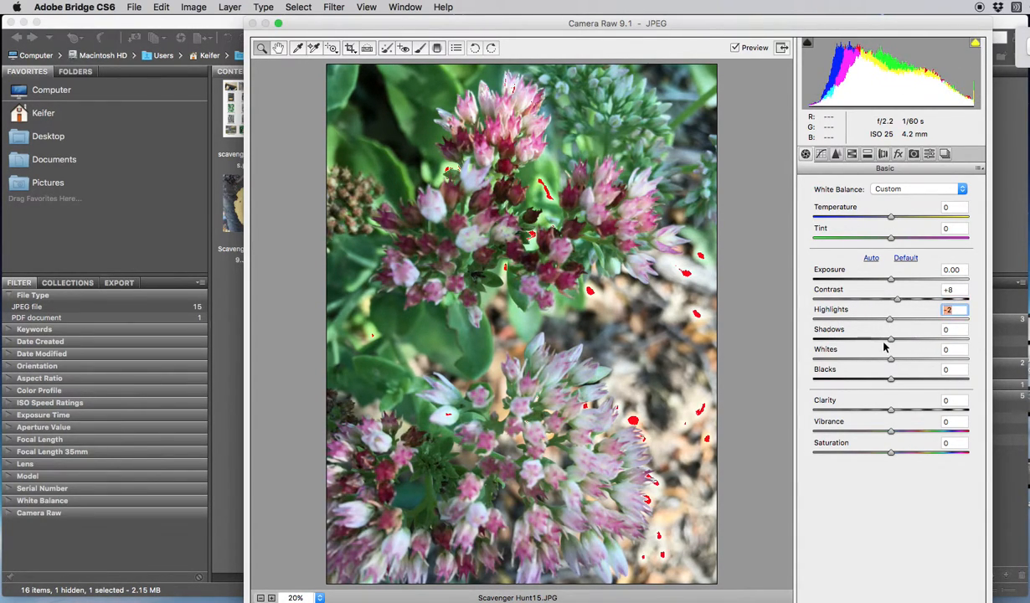
{"action": "mouse_move", "coordinate": [891, 323]}
{"action": "left_mouse_down"}
{"action": "mouse_move", "coordinate": [955, 325]}
{"action": "mouse_move", "coordinate": [848, 320]}
{"action": "mouse_move", "coordinate": [890, 320]}
{"action": "left_mouse_up"}
{"action": "left_click", "coordinate": [976, 40]}
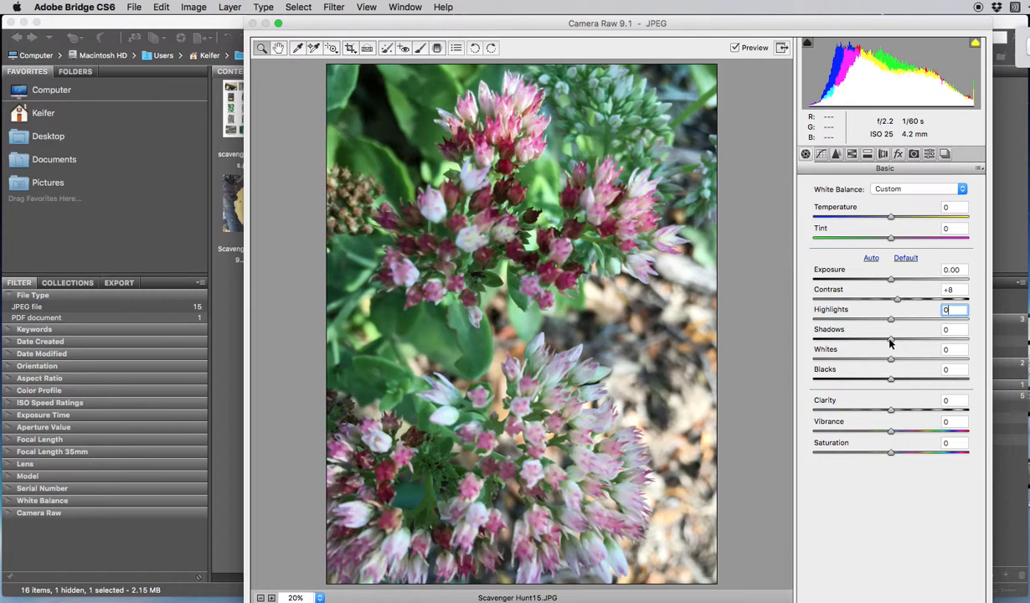
- Try small shadows and whites adjustments and reset both to 0
{"action": "mouse_move", "coordinate": [893, 340]}
{"action": "left_mouse_down"}
{"action": "mouse_move", "coordinate": [820, 340]}
{"action": "mouse_move", "coordinate": [906, 344]}
{"action": "mouse_move", "coordinate": [894, 344]}
{"action": "left_mouse_up"}
{"action": "type", "text": "0"}
{"action": "mouse_move", "coordinate": [891, 360]}
{"action": "left_mouse_down"}
{"action": "mouse_move", "coordinate": [958, 362]}
{"action": "mouse_move", "coordinate": [808, 359]}
{"action": "mouse_move", "coordinate": [893, 360]}
{"action": "left_mouse_up"}
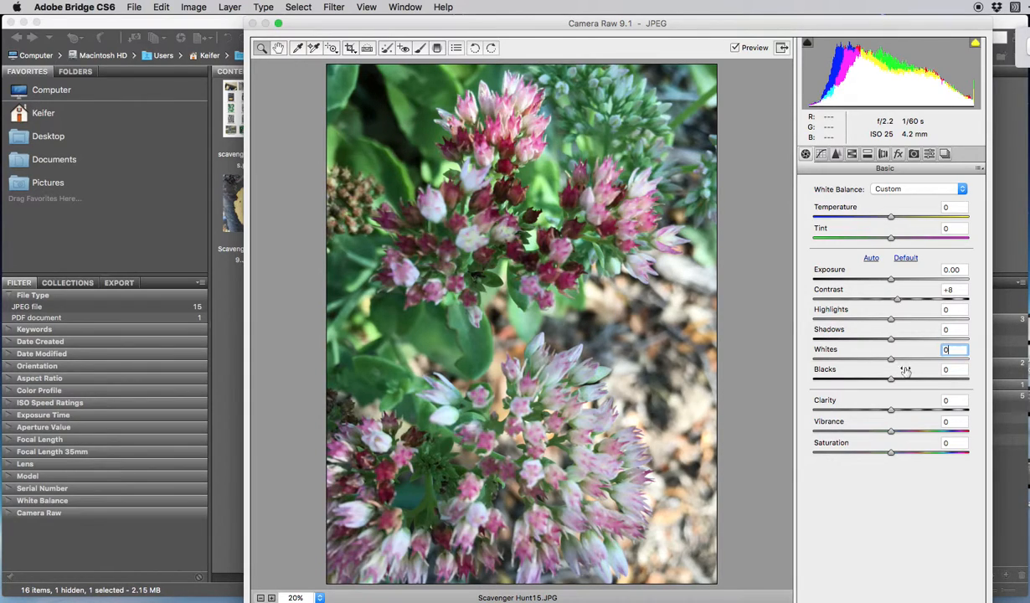
- Try the blacks at -100, inspect the shadow clipping with the warning overlay, and return the blacks to 0
{"action": "left_click_drag", "start_coordinate": [889, 382], "coordinate": [796, 378]}
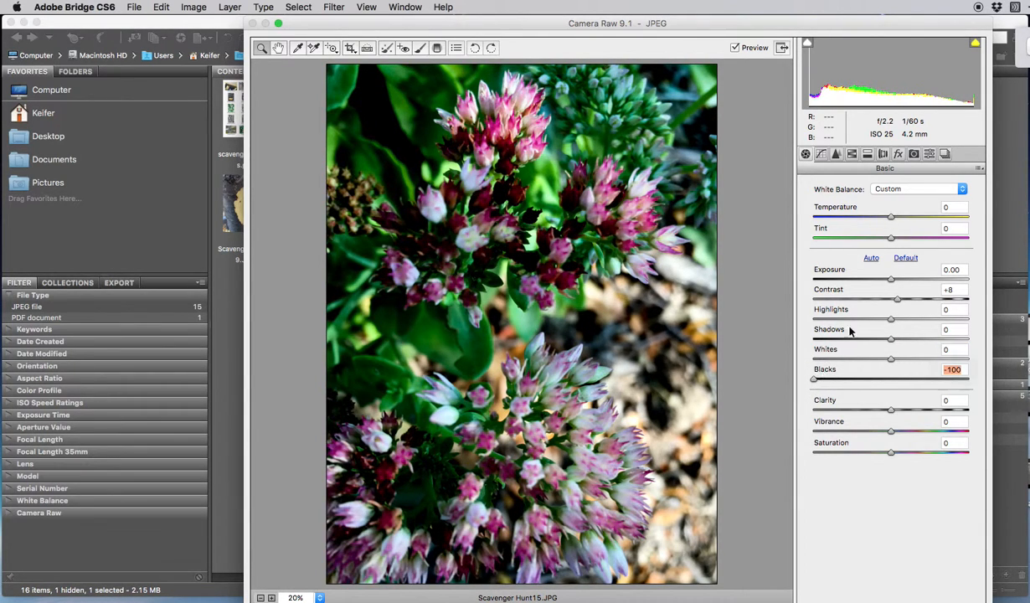
{"action": "left_click", "coordinate": [807, 43]}
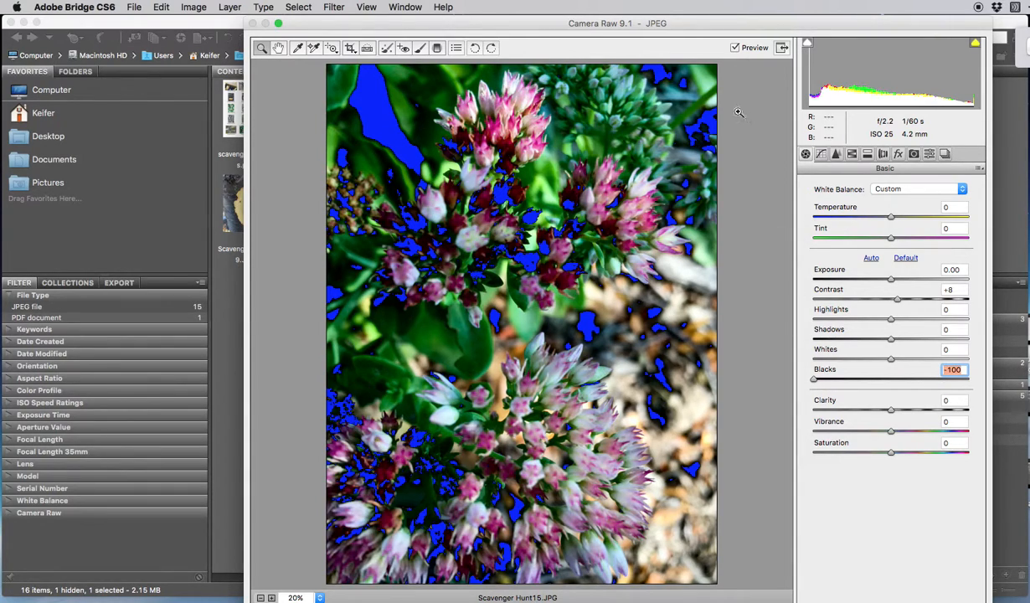
{"action": "left_click", "coordinate": [807, 44]}
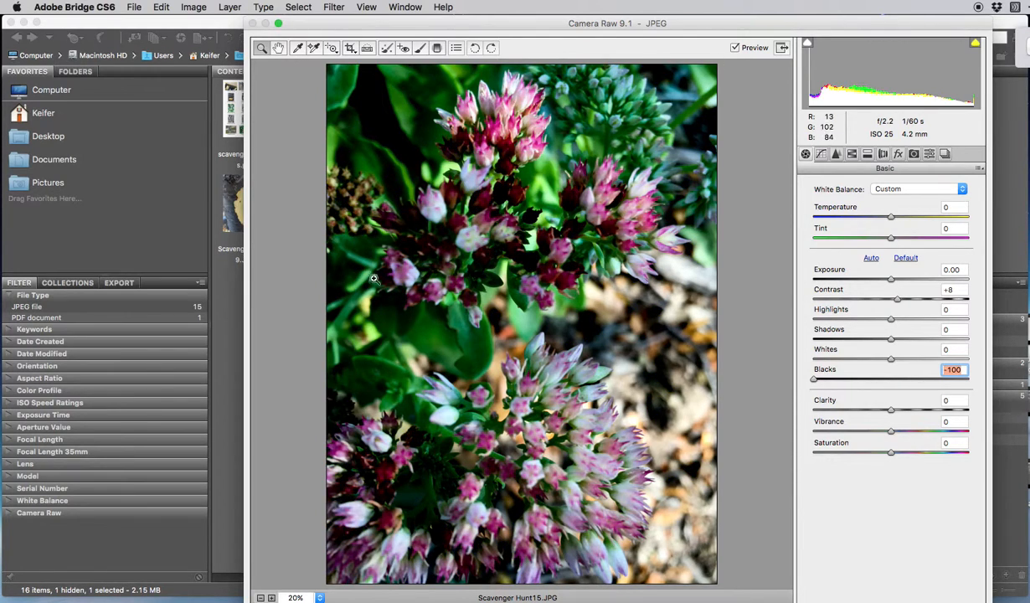
{"action": "left_click_drag", "start_coordinate": [813, 381], "coordinate": [891, 382]}
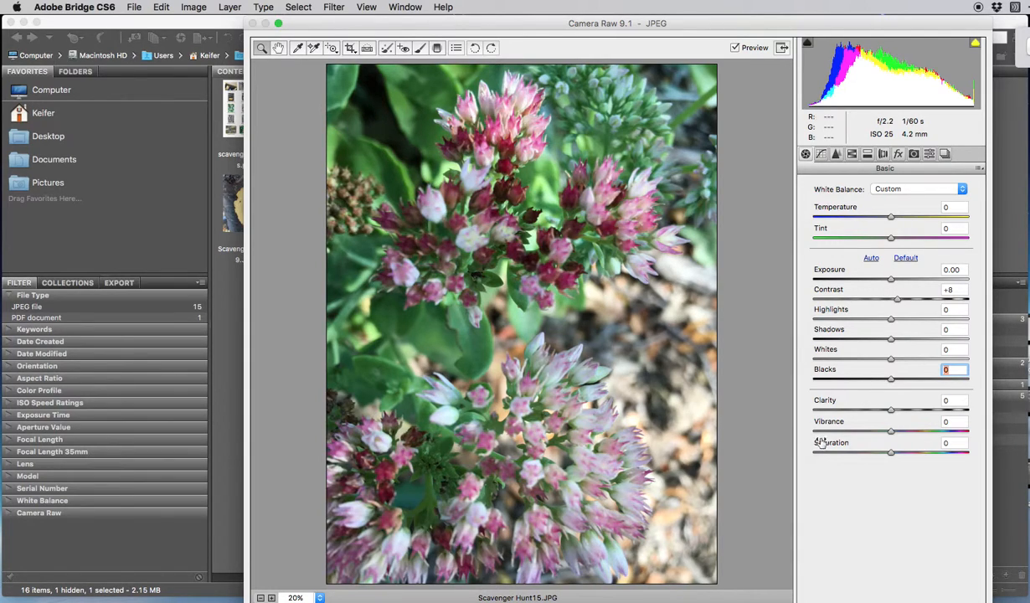
- Try the clarity at +68 and -11 to compare the effect, and reset it to 0
{"action": "left_click", "coordinate": [892, 410]}
{"action": "mouse_move", "coordinate": [891, 410]}
{"action": "left_mouse_down"}
{"action": "mouse_move", "coordinate": [968, 414]}
{"action": "mouse_move", "coordinate": [810, 414]}
{"action": "mouse_move", "coordinate": [934, 418]}
{"action": "mouse_move", "coordinate": [887, 416]}
{"action": "left_mouse_up"}
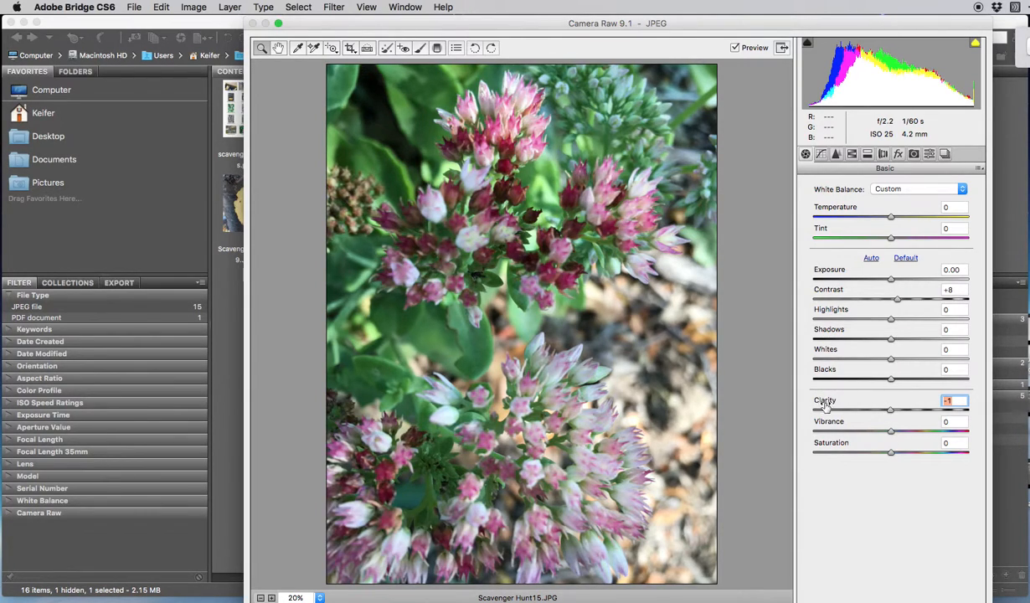
{"action": "left_click_drag", "start_coordinate": [892, 414], "coordinate": [941, 416]}
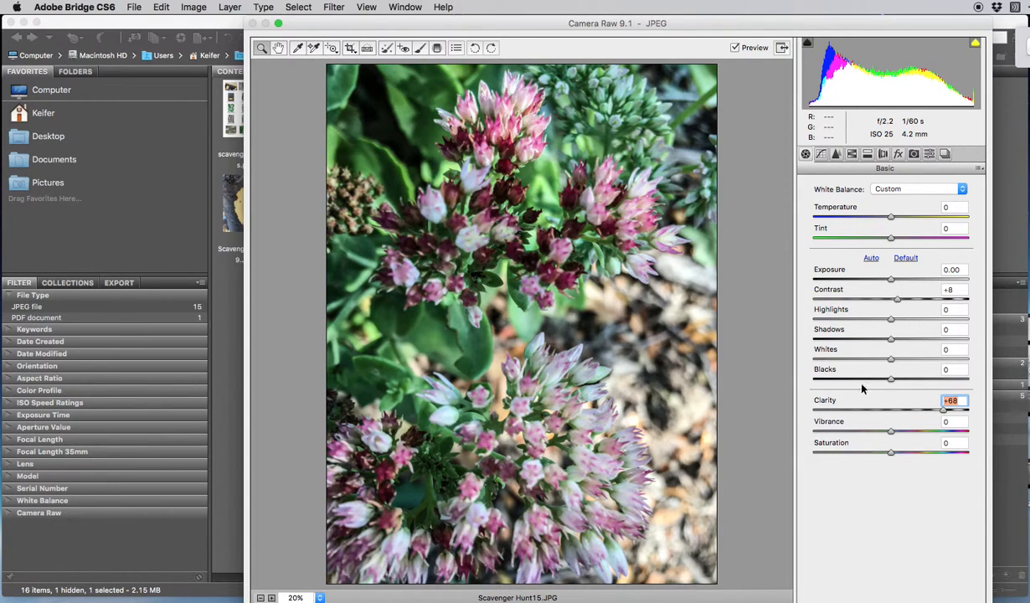
{"action": "left_click_drag", "start_coordinate": [944, 412], "coordinate": [881, 412]}
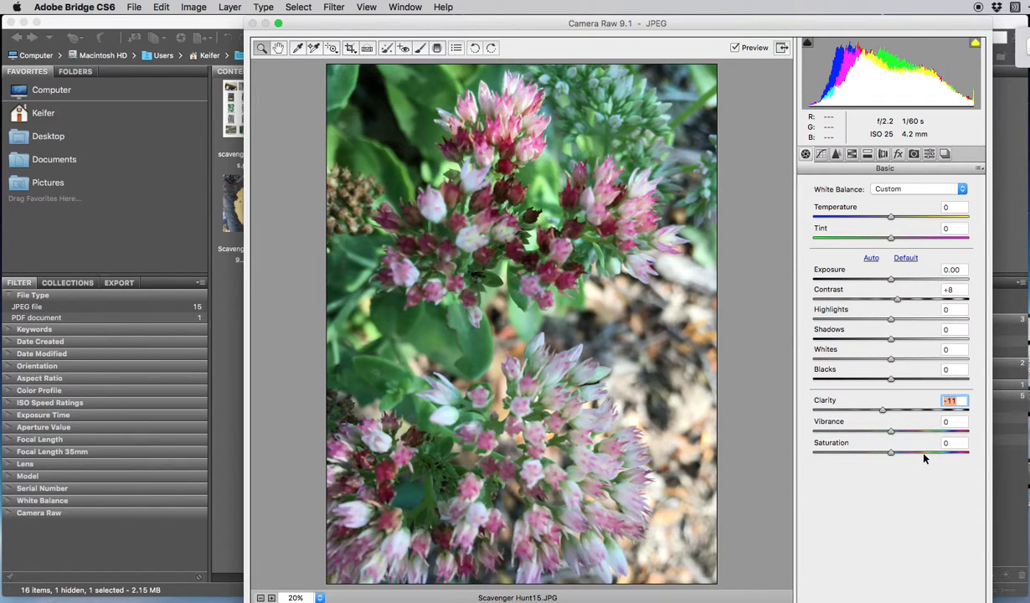
{"action": "mouse_move", "coordinate": [890, 431]}
{"action": "left_mouse_down"}
{"action": "mouse_move", "coordinate": [980, 432]}
{"action": "mouse_move", "coordinate": [890, 429]}
{"action": "left_mouse_up"}
{"action": "left_click", "coordinate": [956, 401]}
{"action": "type", "text": "0"}
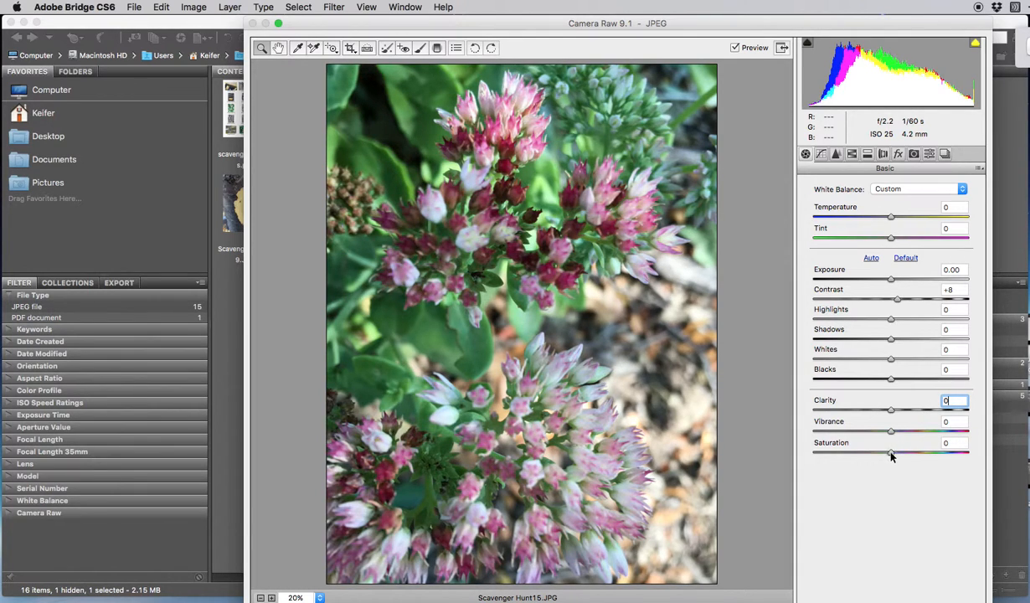
- Try the saturation at +87 and bring it back down to +1
{"action": "left_click_drag", "start_coordinate": [891, 455], "coordinate": [959, 455]}
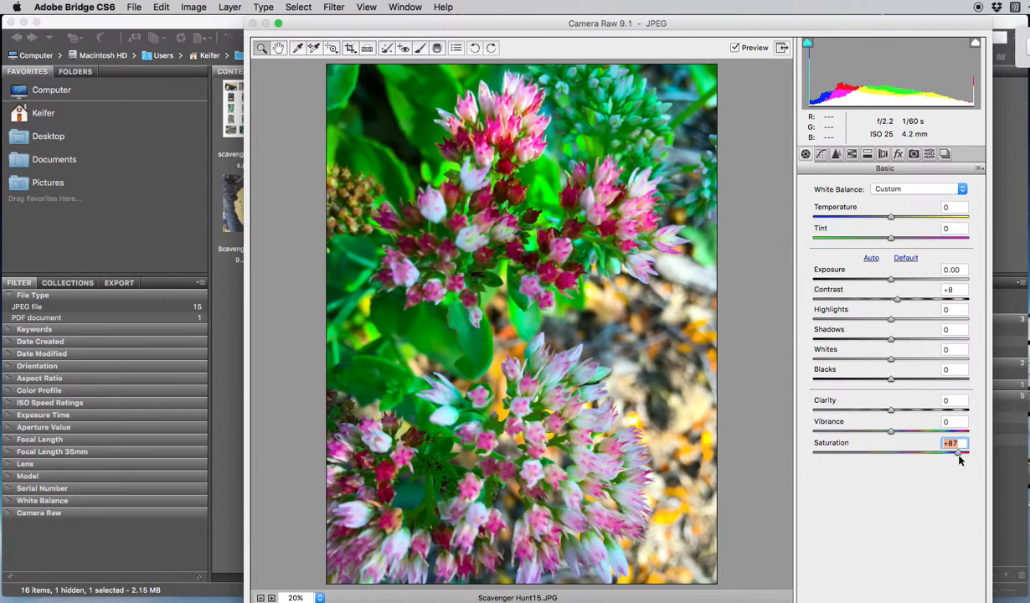
{"action": "left_click_drag", "start_coordinate": [940, 457], "coordinate": [892, 452]}
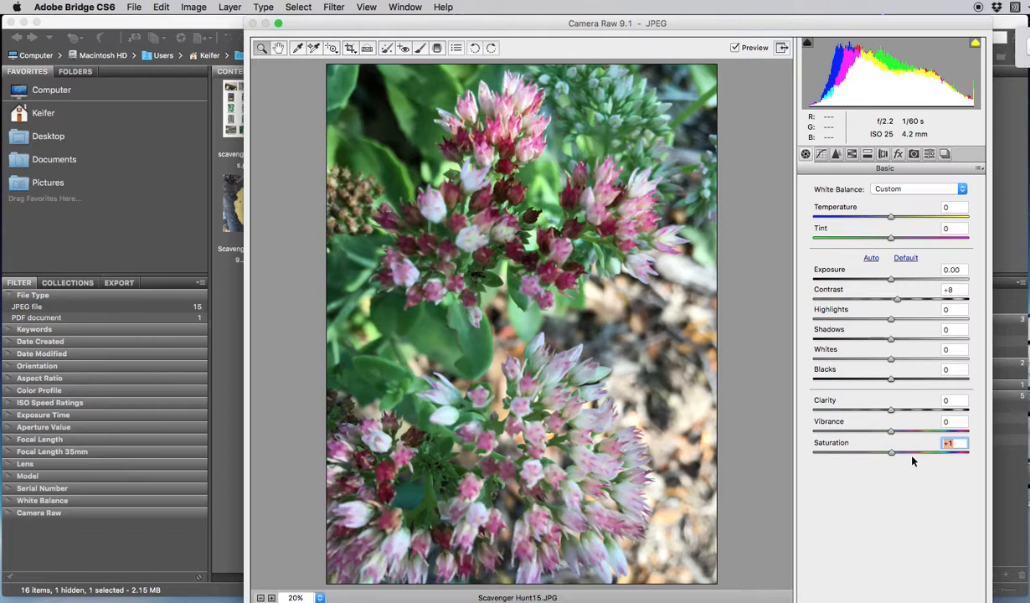